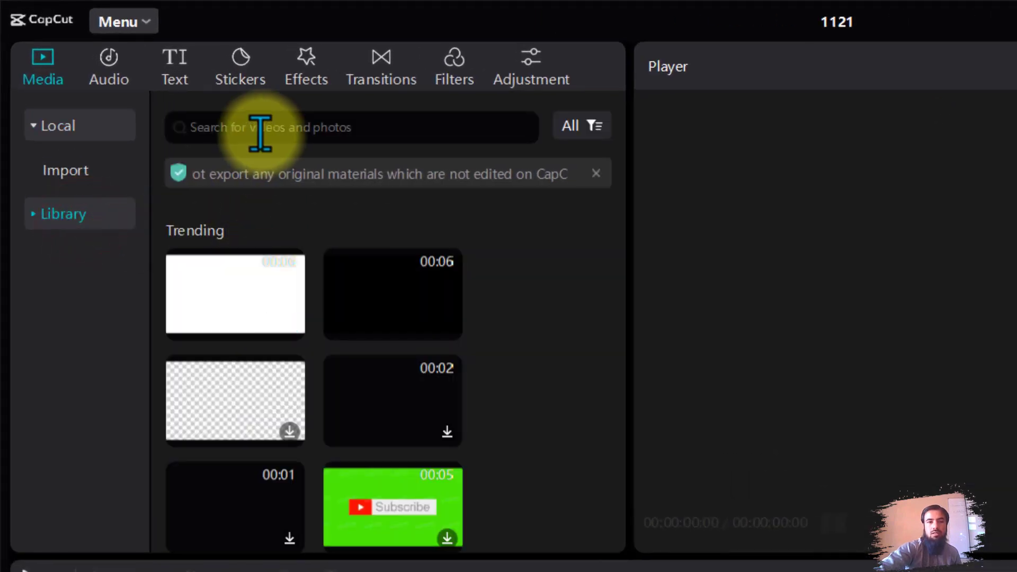
Step: Search the media library for "green screen" and add the clip of the man in black using a phone to the timeline
left_click(245, 130)
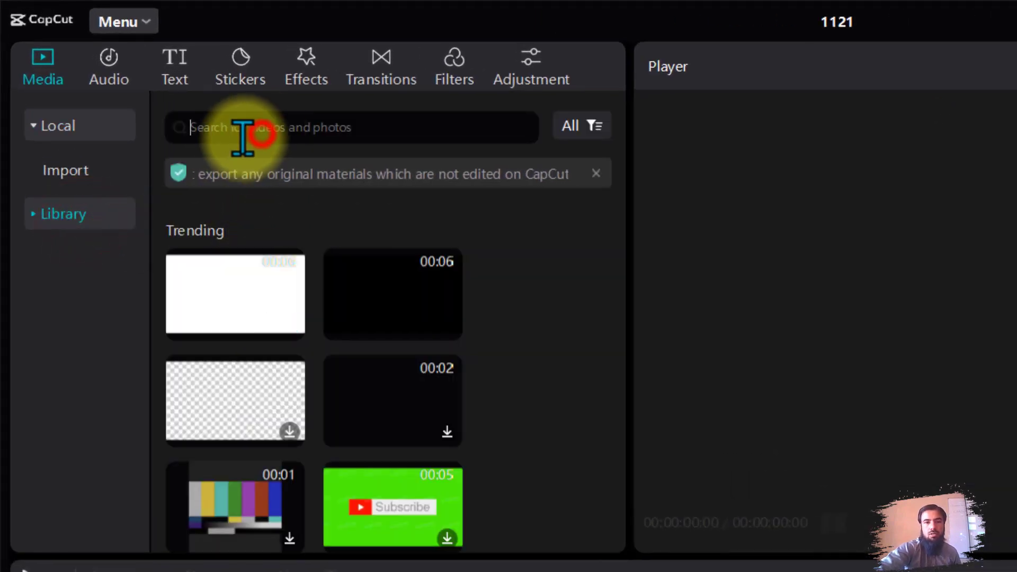
type("green screen")
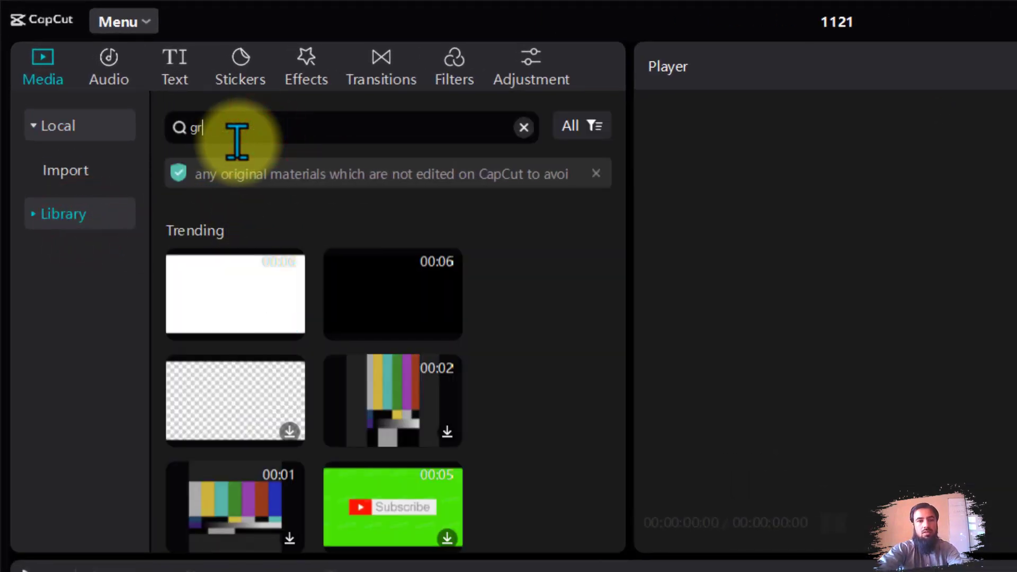
key("Return")
scroll(427, 429, "down", 2)
scroll(421, 437, "down", 3)
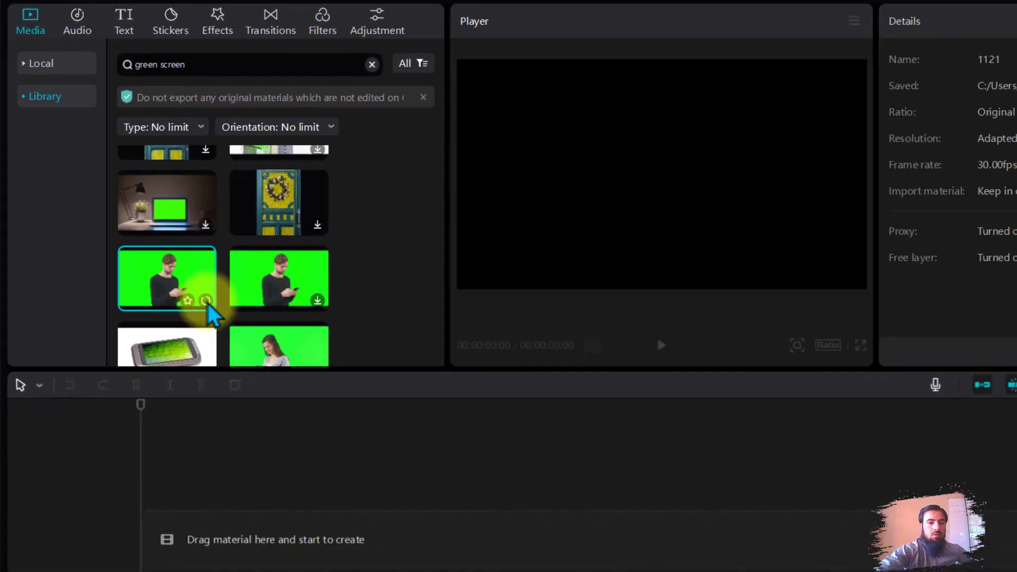
left_click(288, 460)
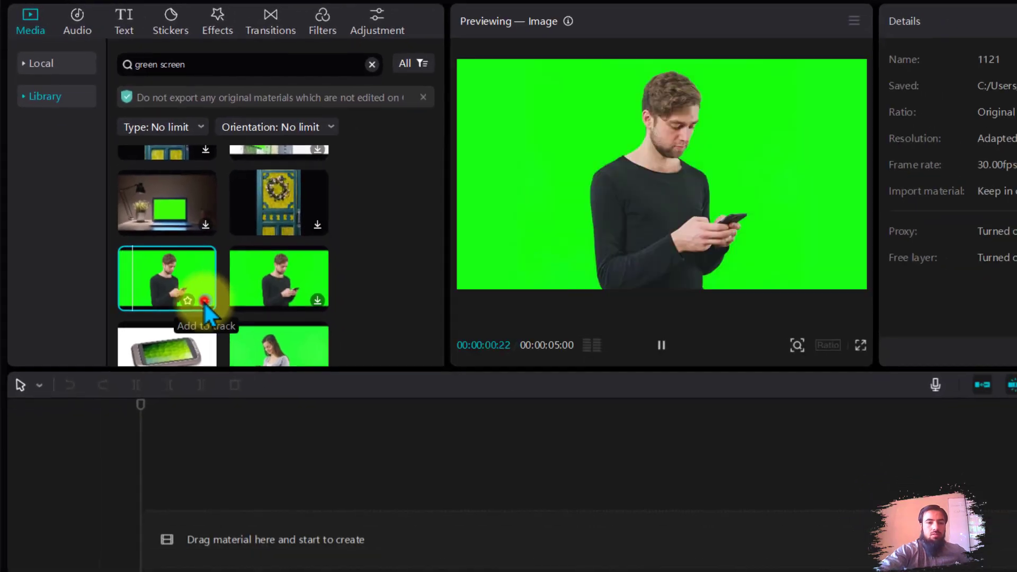
left_click(206, 300)
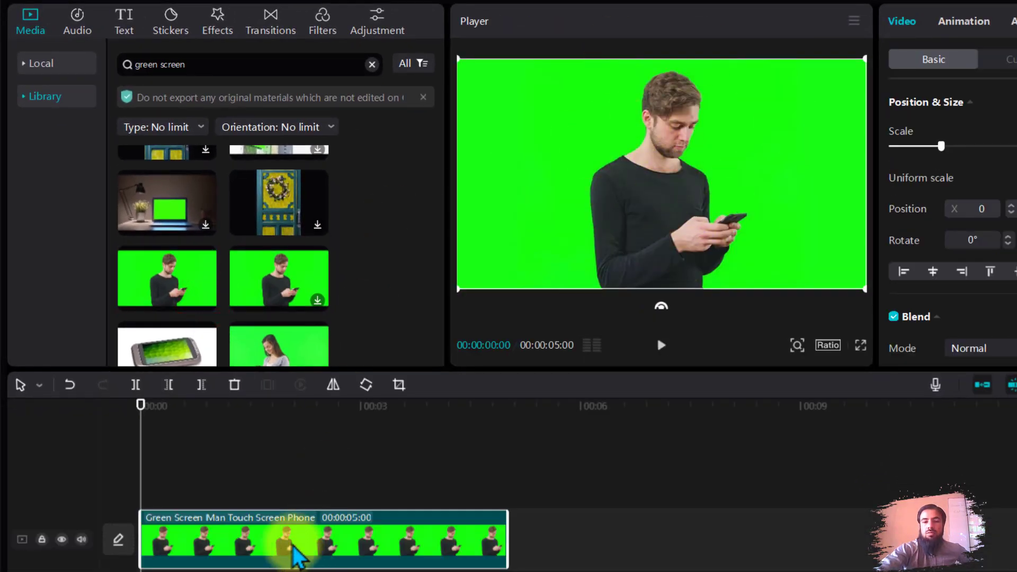
Step: Enable Chroma key on the green screen clip, pick the green backdrop as the key colour and set the strength to 100
left_click(396, 544)
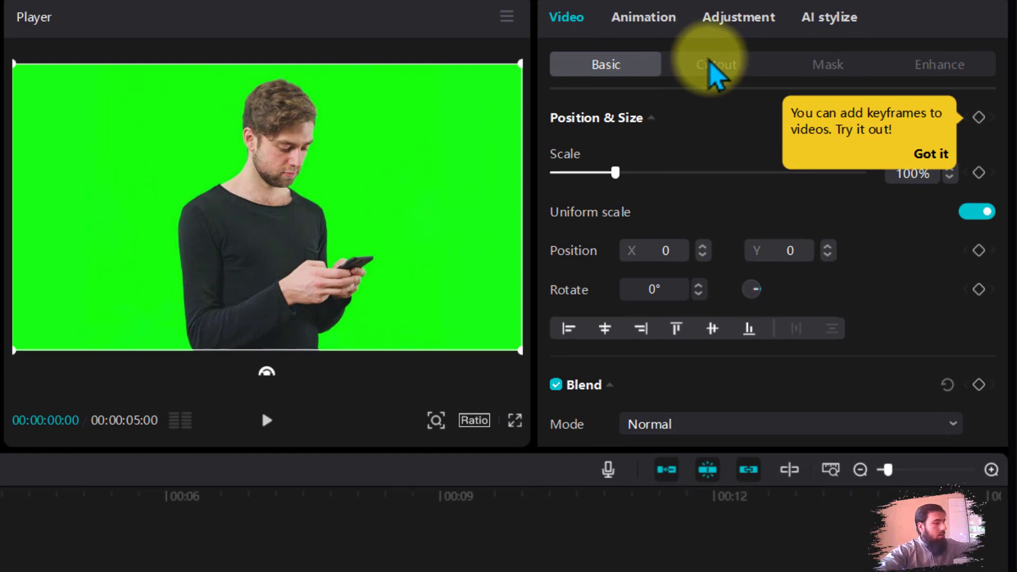
left_click(716, 64)
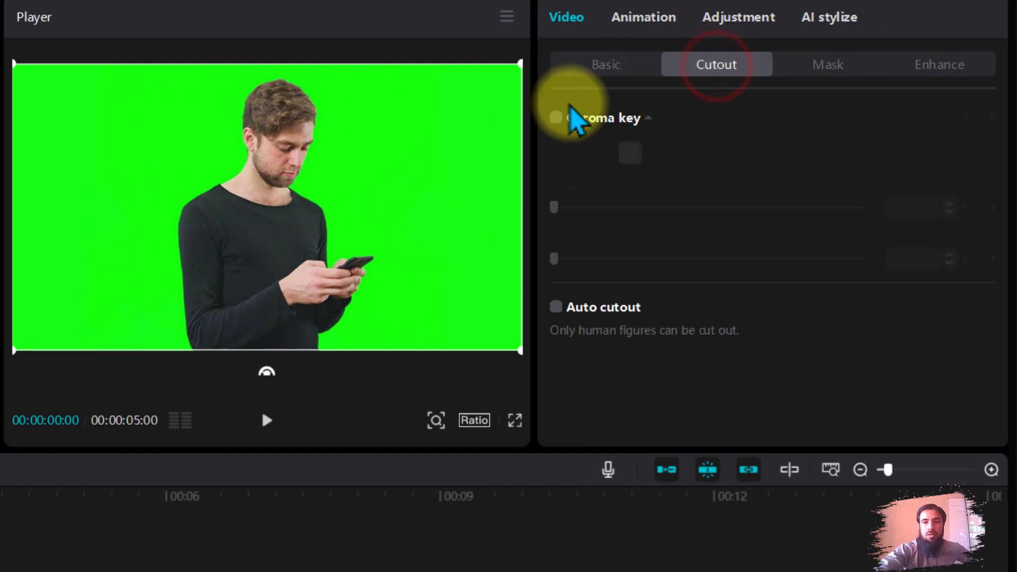
left_click(554, 118)
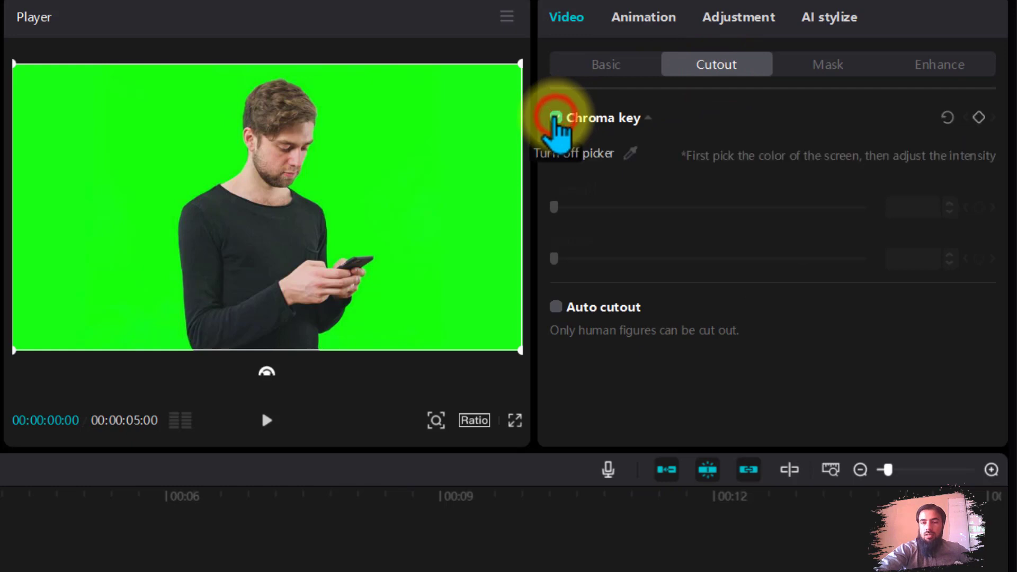
left_click(629, 153)
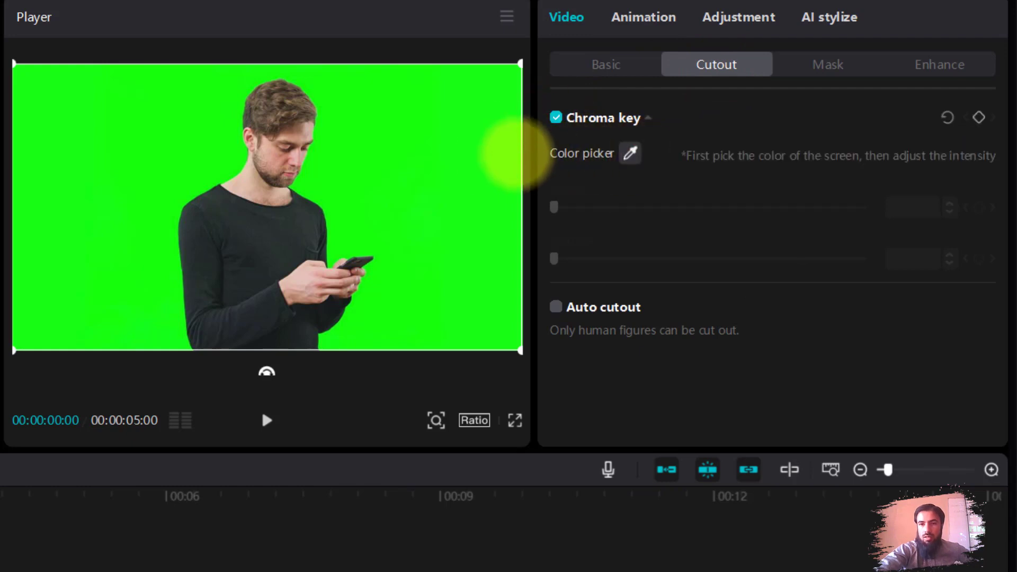
left_click(468, 162)
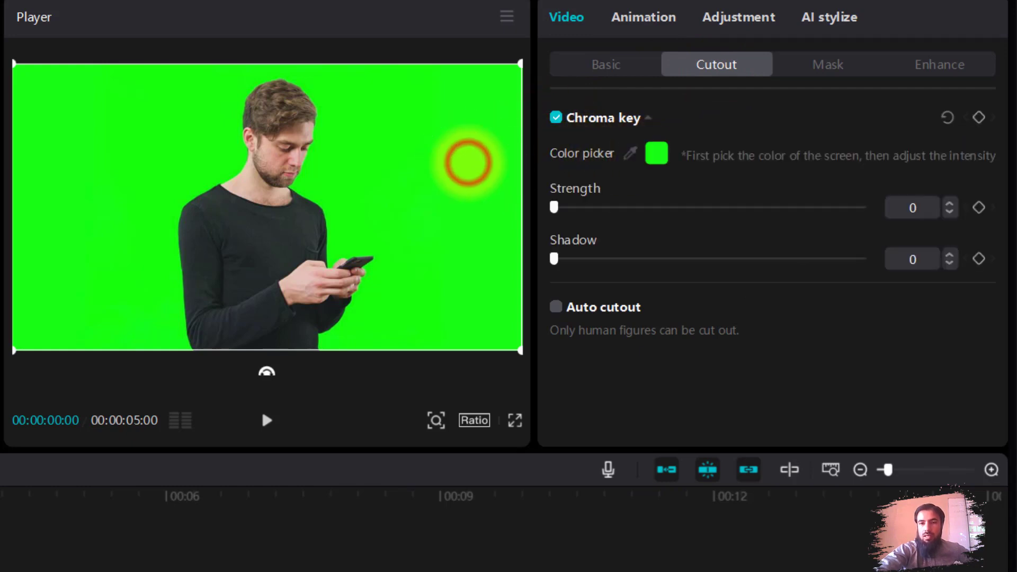
left_click_drag(553, 207, 633, 209)
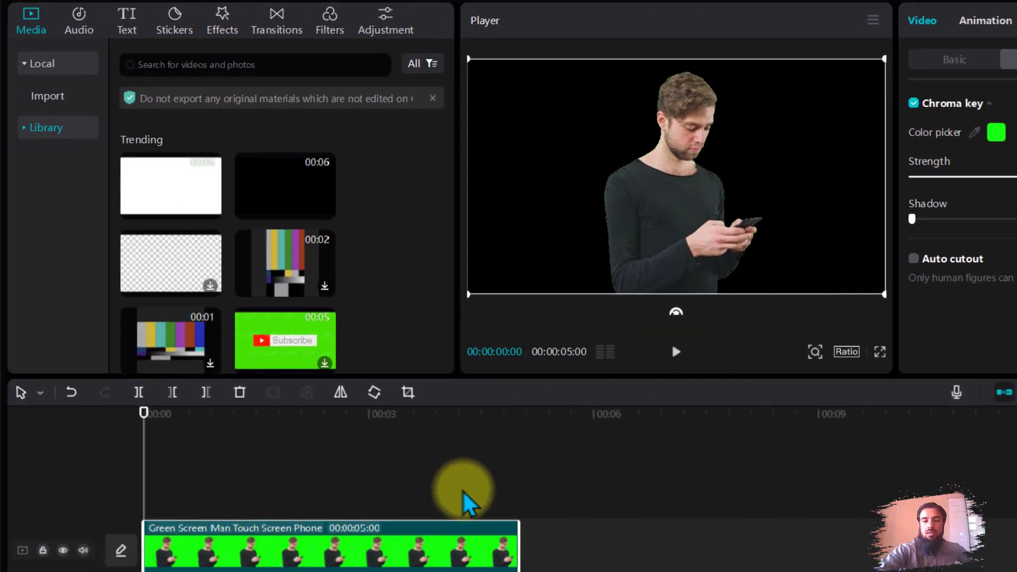
Step: Move the green screen clip up to an overlay track and place the white stock clip beneath it on the main track
left_click(548, 500)
left_click_drag(225, 412, 75, 435)
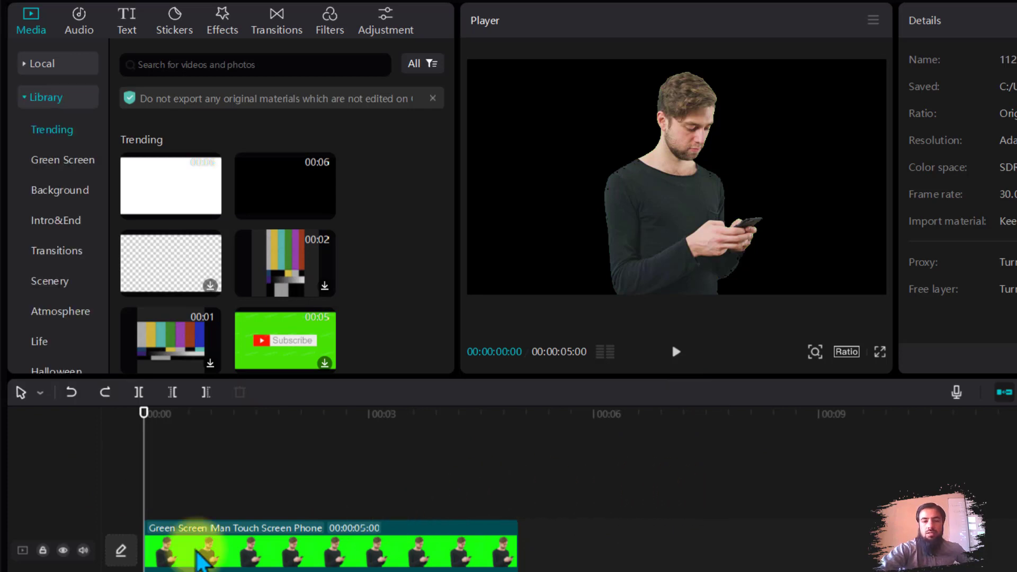
left_click_drag(189, 548, 188, 521)
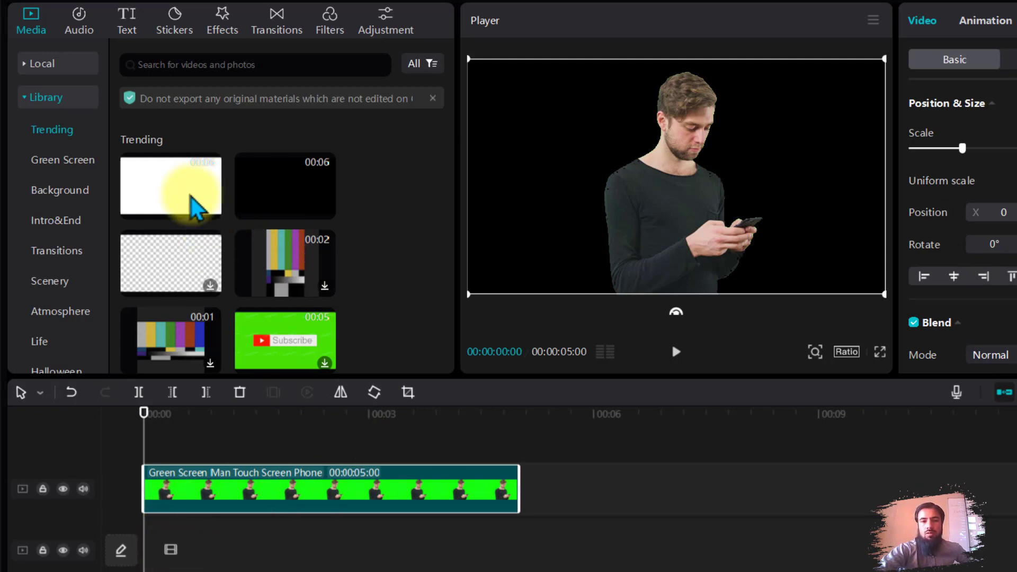
left_click_drag(191, 197, 125, 549)
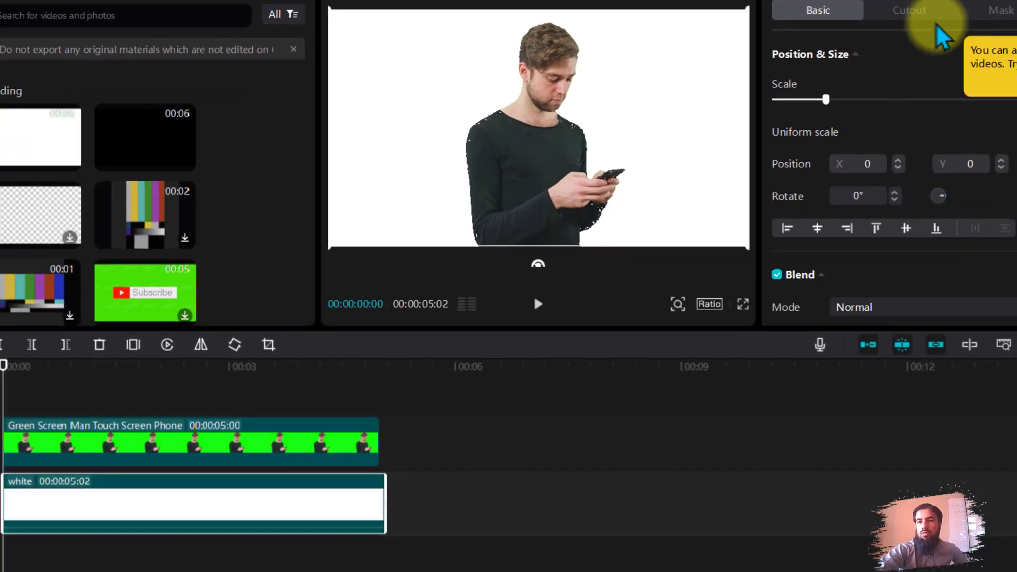
Step: Lower the green screen clip's chroma key strength to 34 and check the keyed edges at other times
left_click(291, 442)
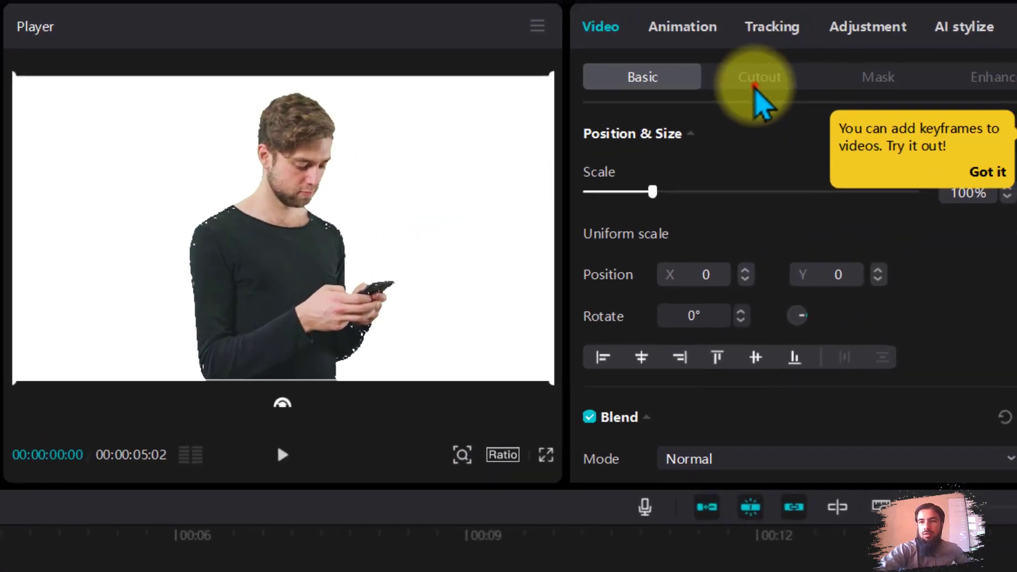
left_click(902, 12)
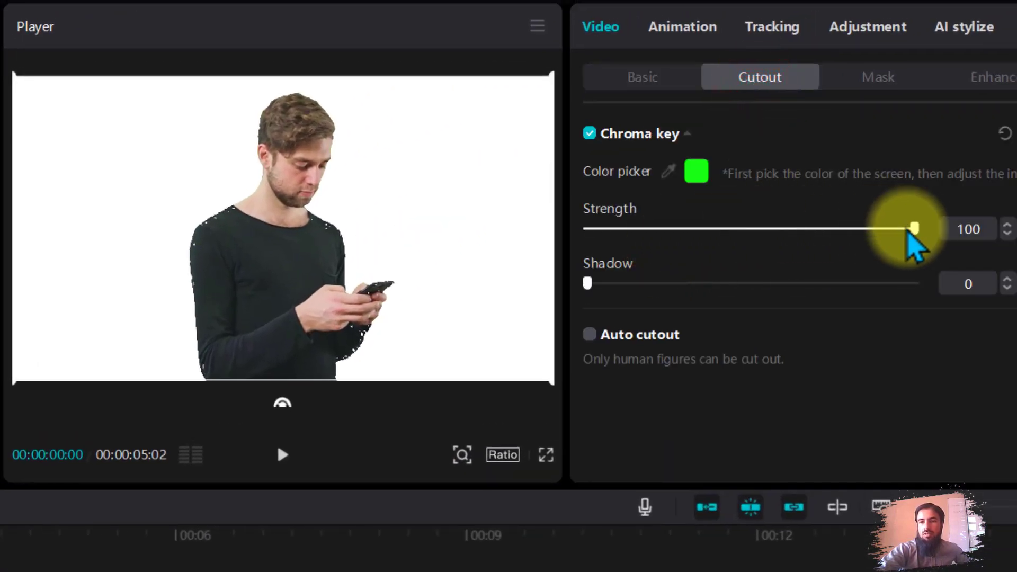
left_click_drag(913, 229, 711, 230)
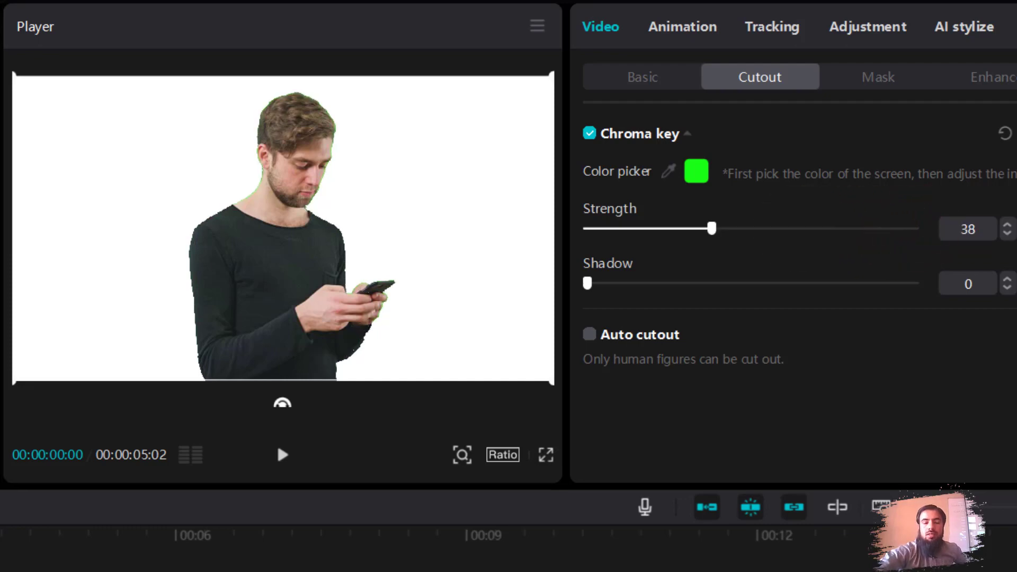
left_click_drag(710, 239, 700, 241)
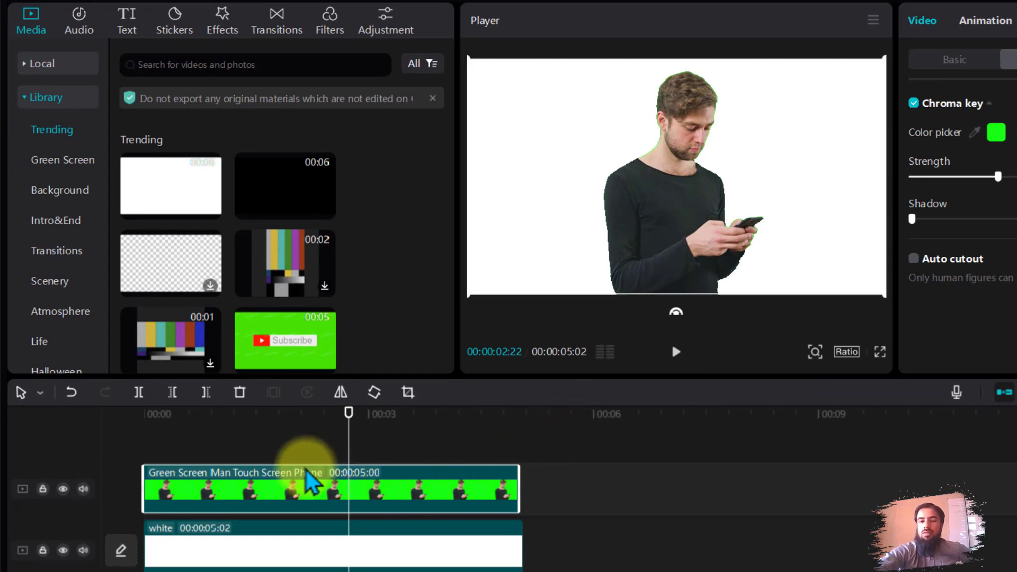
left_click_drag(193, 418, 98, 461)
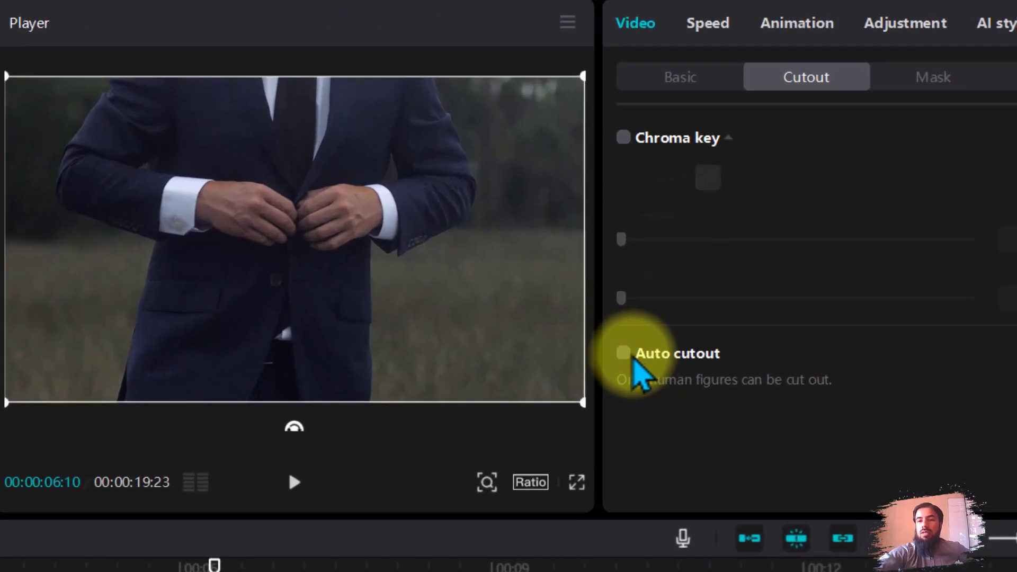
Step: Apply Auto cutout to the clip of the man buttoning his suit jacket and place a white background clip beneath it
left_click(623, 353)
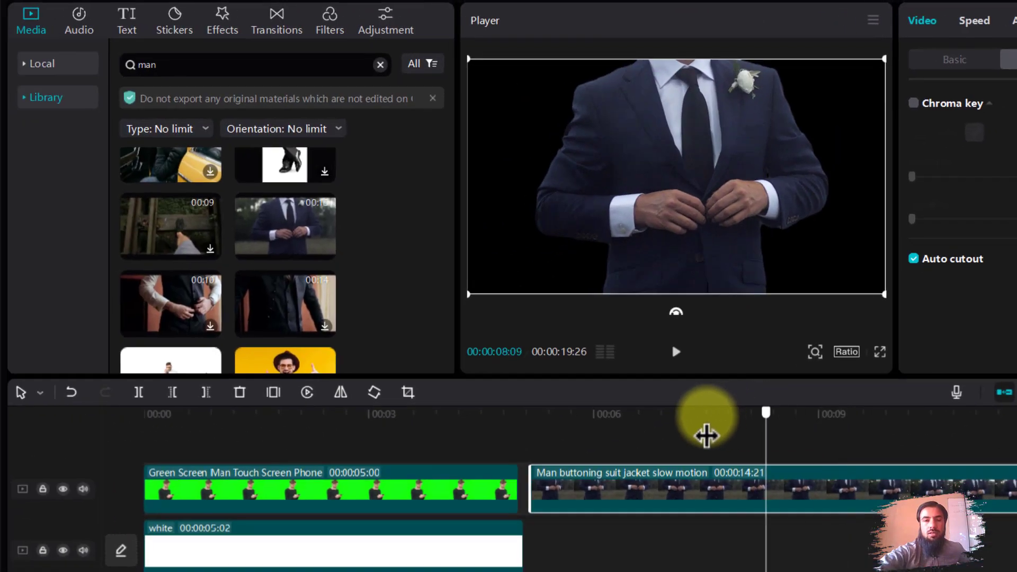
left_click_drag(649, 424, 752, 421)
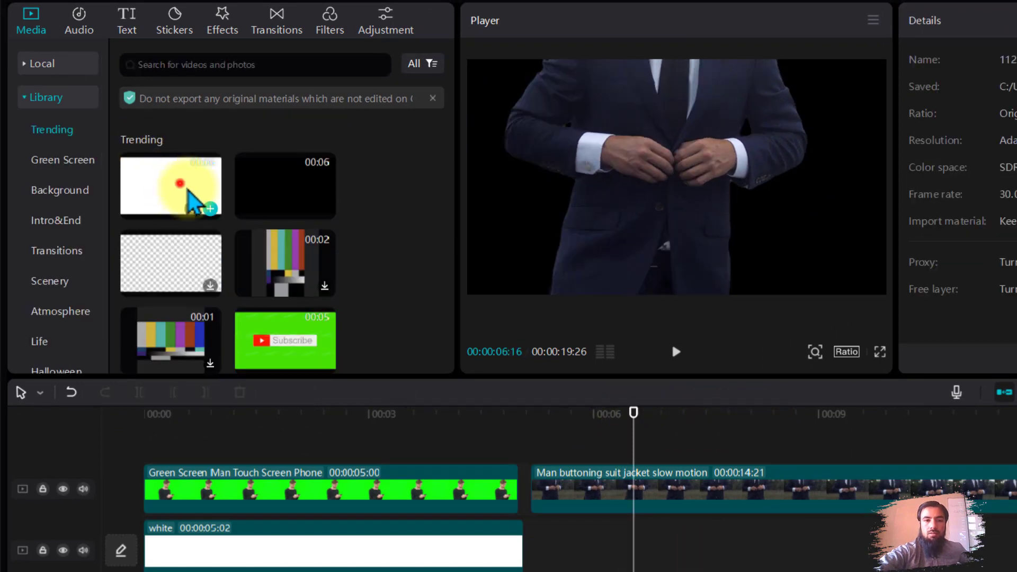
left_click_drag(200, 200, 585, 543)
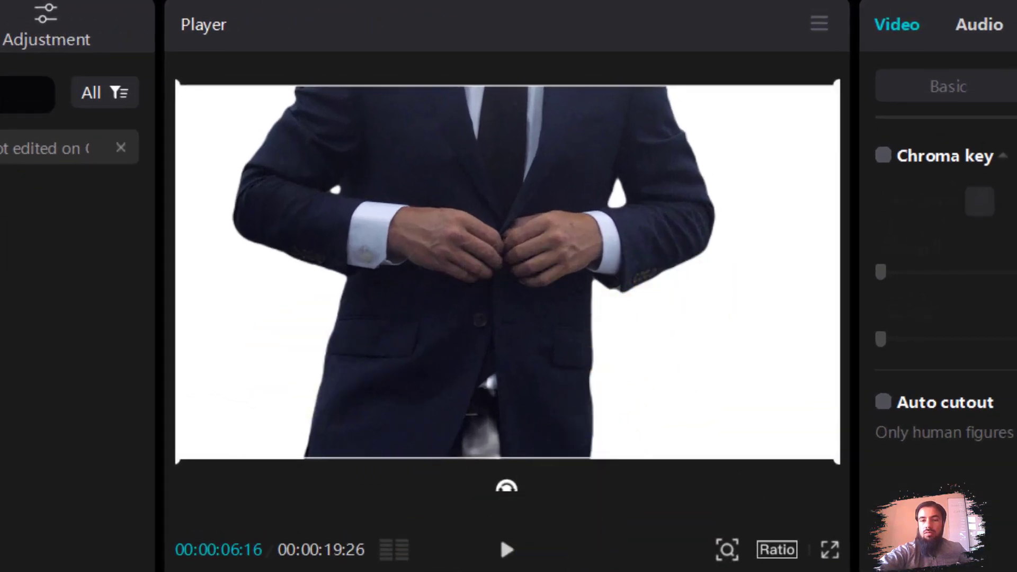
key("Escape")
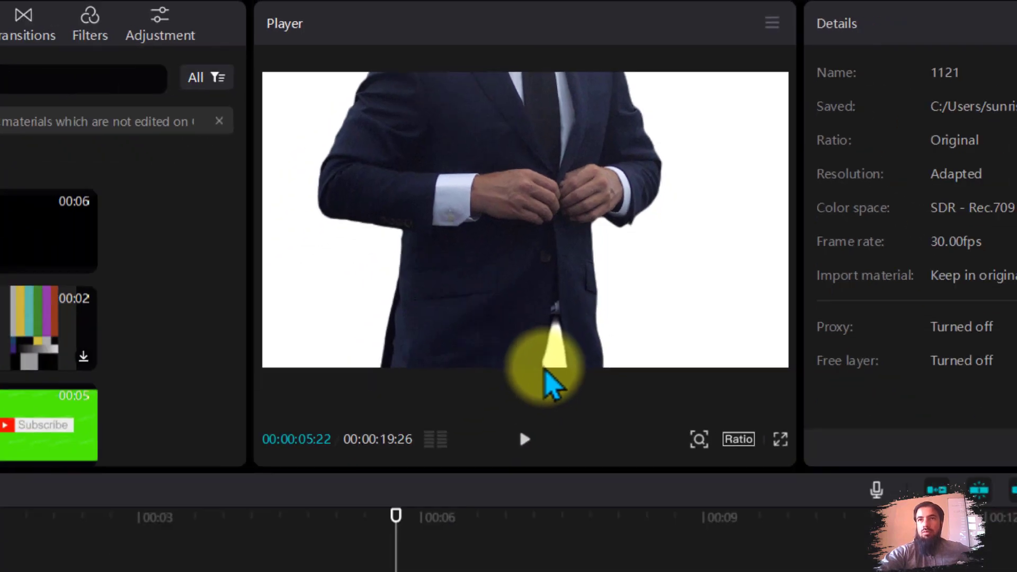
left_click_drag(610, 427, 480, 440)
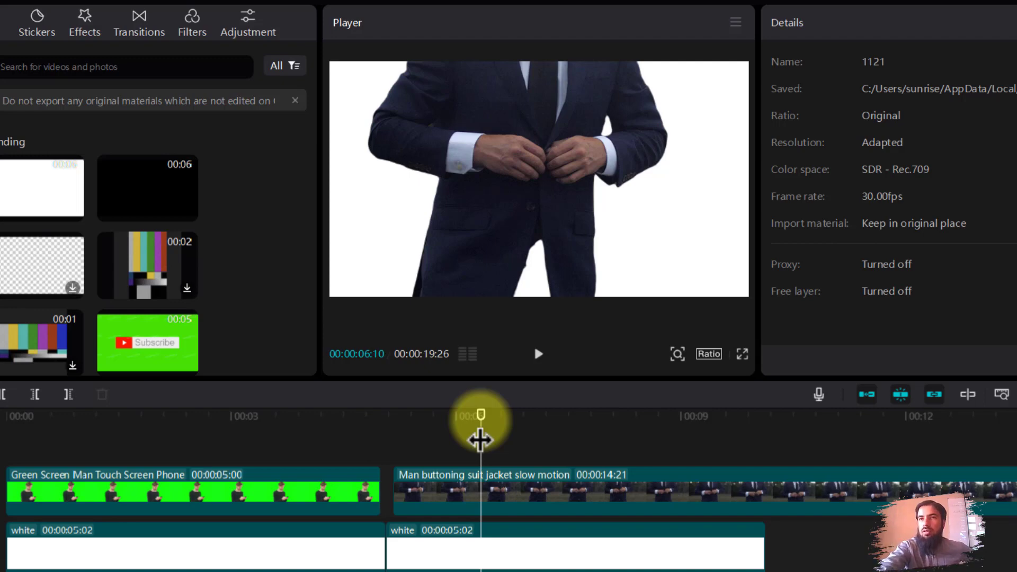
Step: Delete the suit jacket clip and the second white clip beneath it from the timeline
left_click(525, 479)
key("Delete")
left_click(487, 540)
key("Delete")
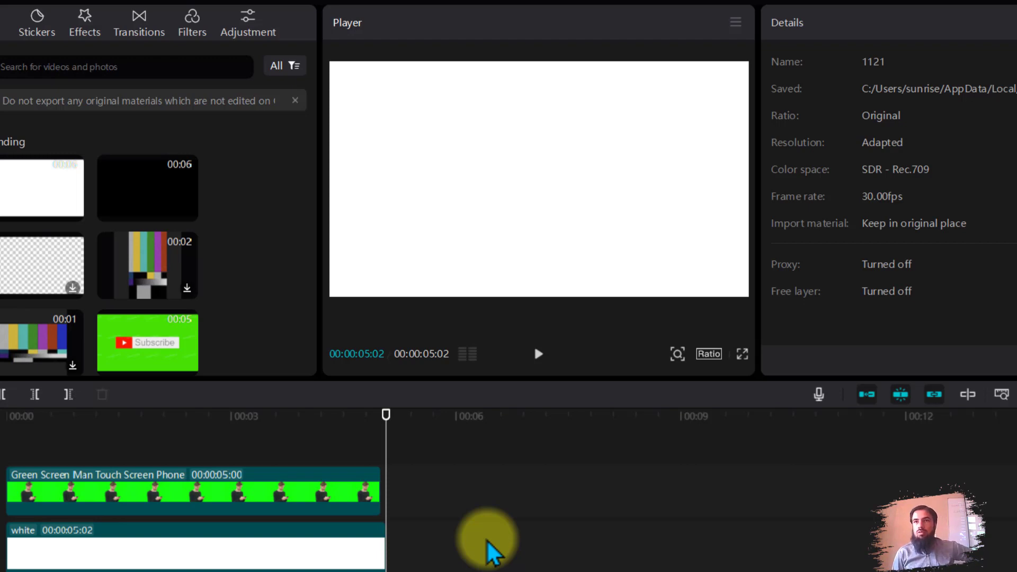
Step: Trim the white background clip to 00:00:01:26, add the 13-second city time-lapse clip right after it and preview the composite
left_click(333, 498)
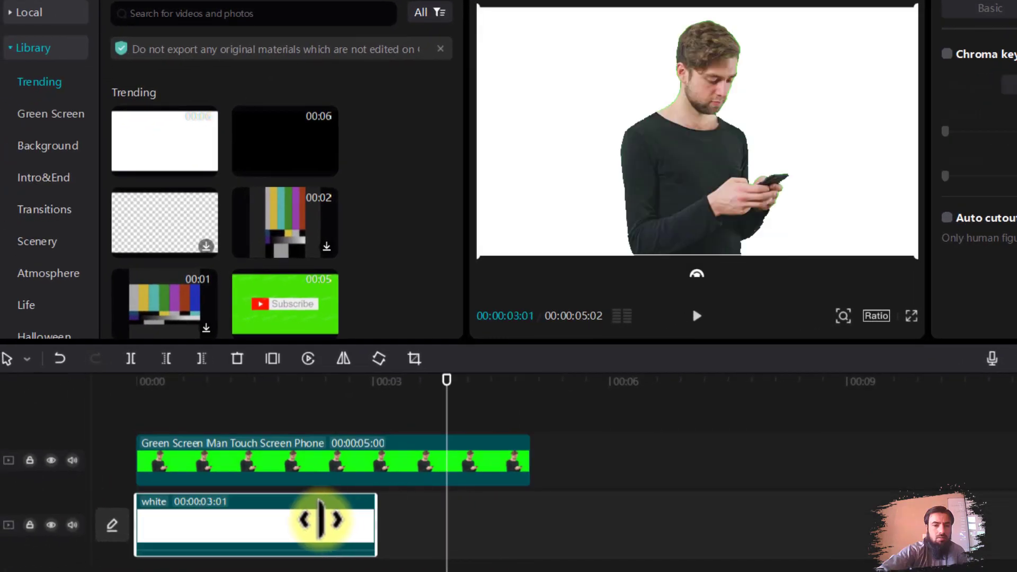
left_click_drag(179, 550, 147, 550)
scroll(280, 228, "down", 10)
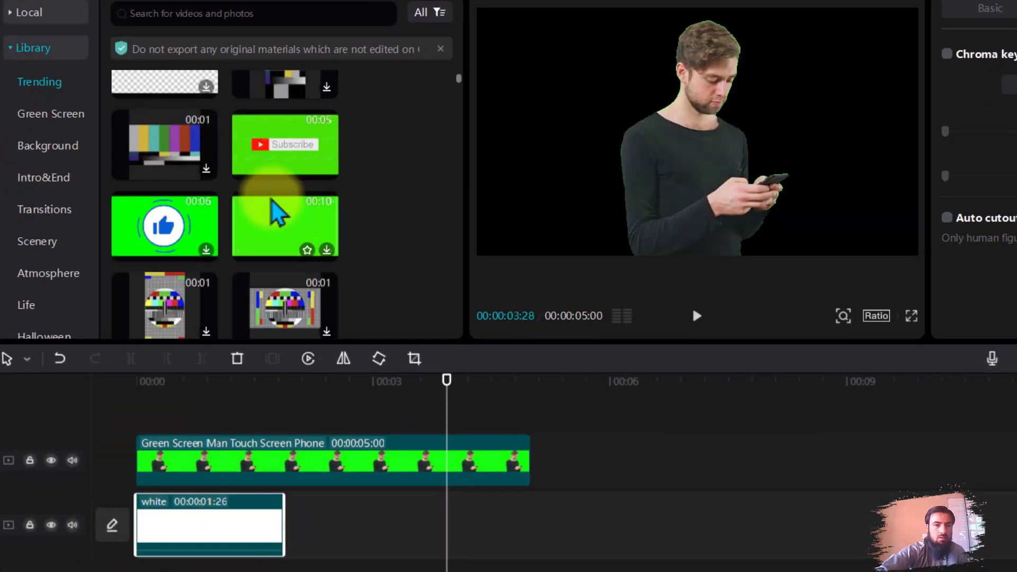
scroll(280, 223, "down", 5)
left_click_drag(286, 174, 335, 536)
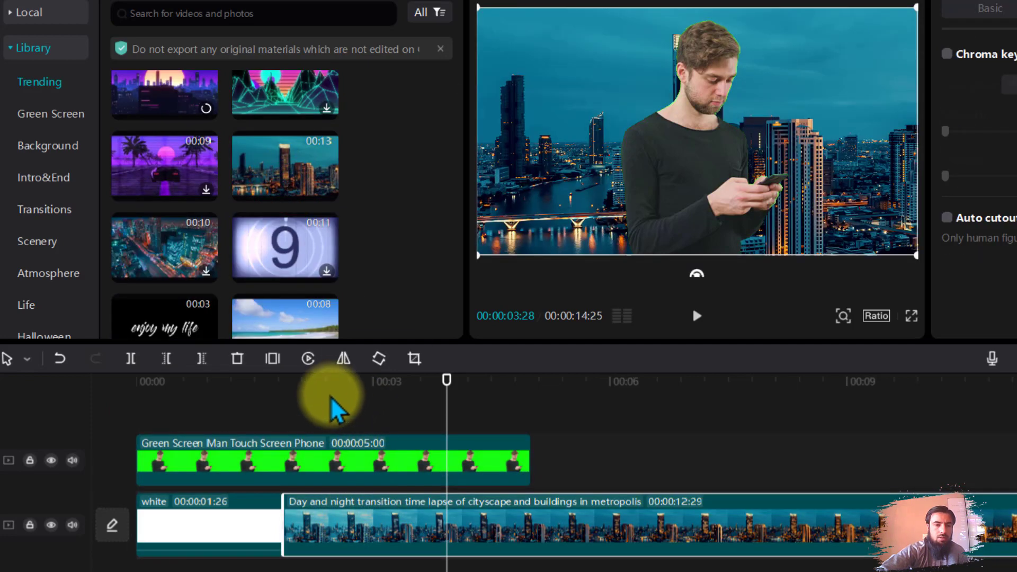
left_click(323, 384)
key("space")
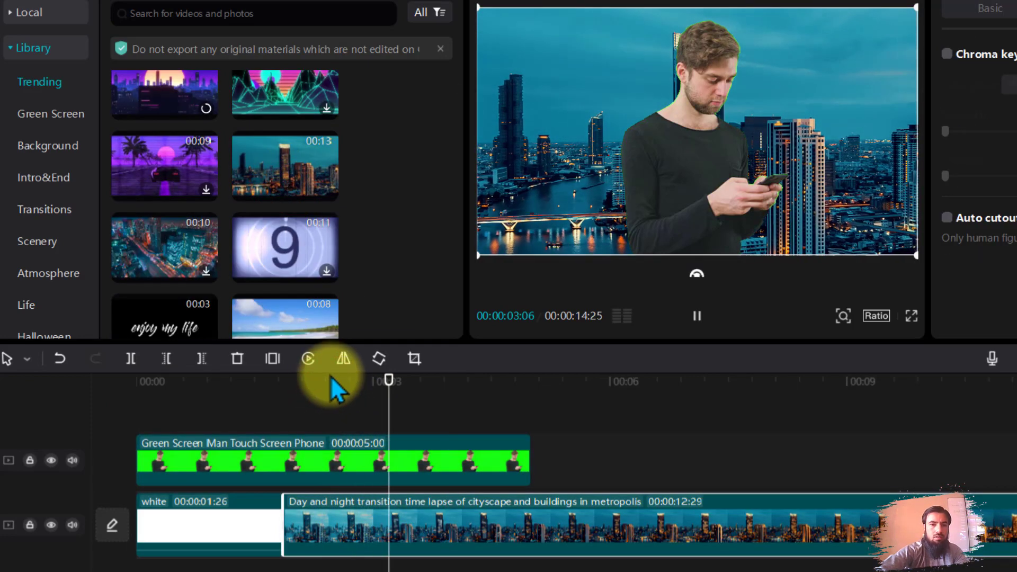
key("space")
left_click(635, 395)
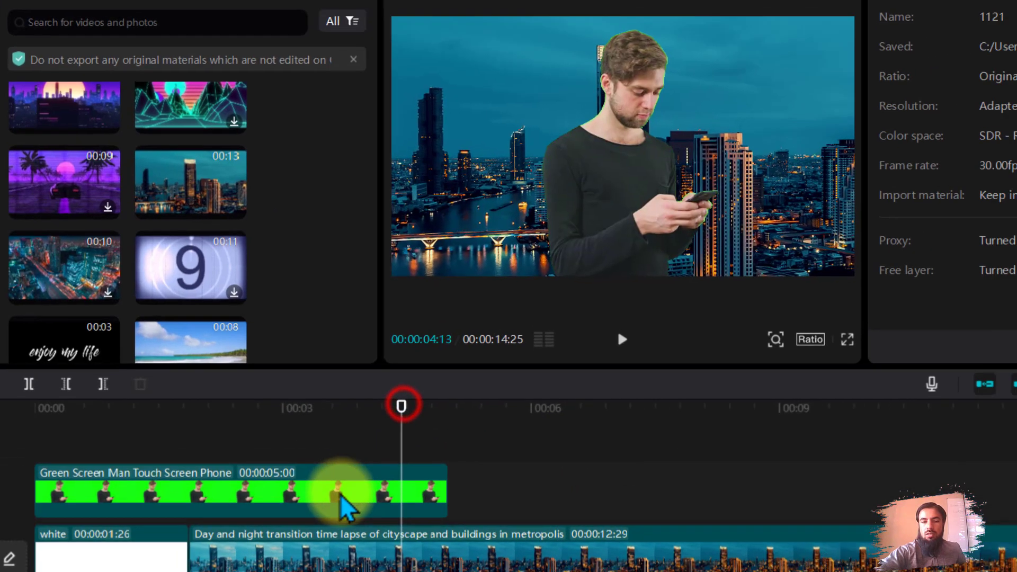
Step: Enable Face enhancement on the green screen clip with Smooth 29, Brighten 32 and White teeth 38
left_click(427, 461)
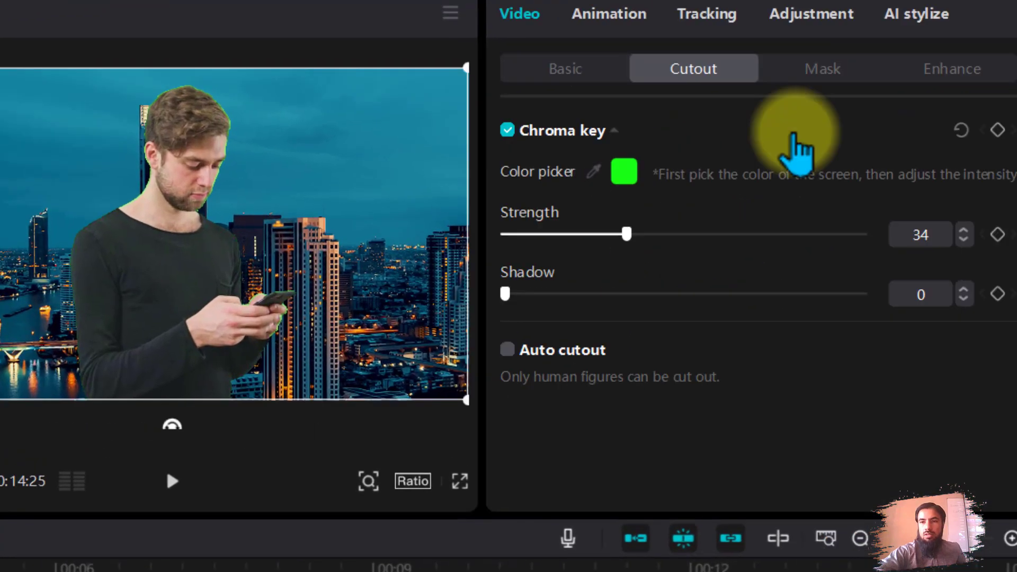
left_click(946, 75)
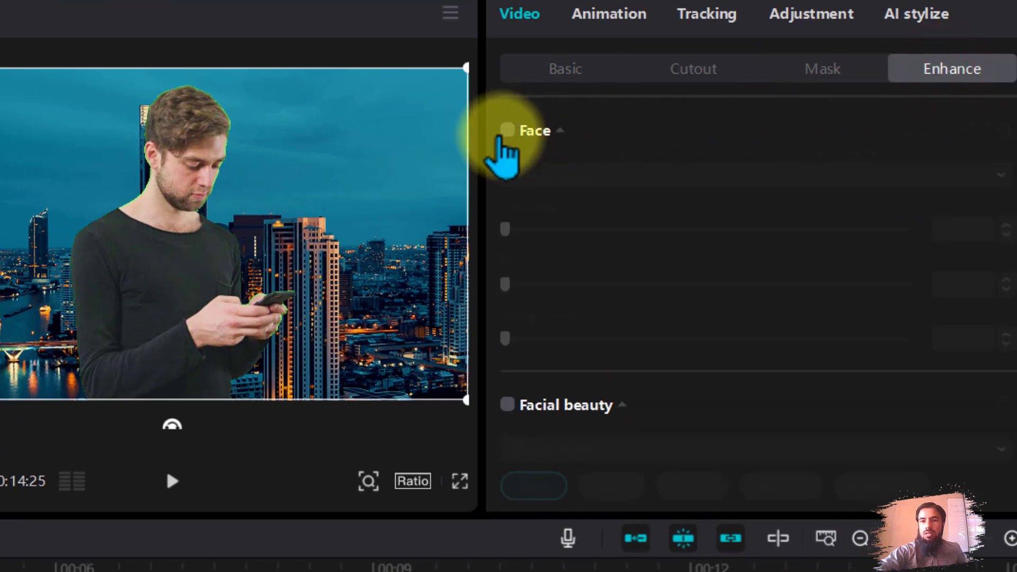
left_click(507, 130)
left_click_drag(505, 229, 622, 229)
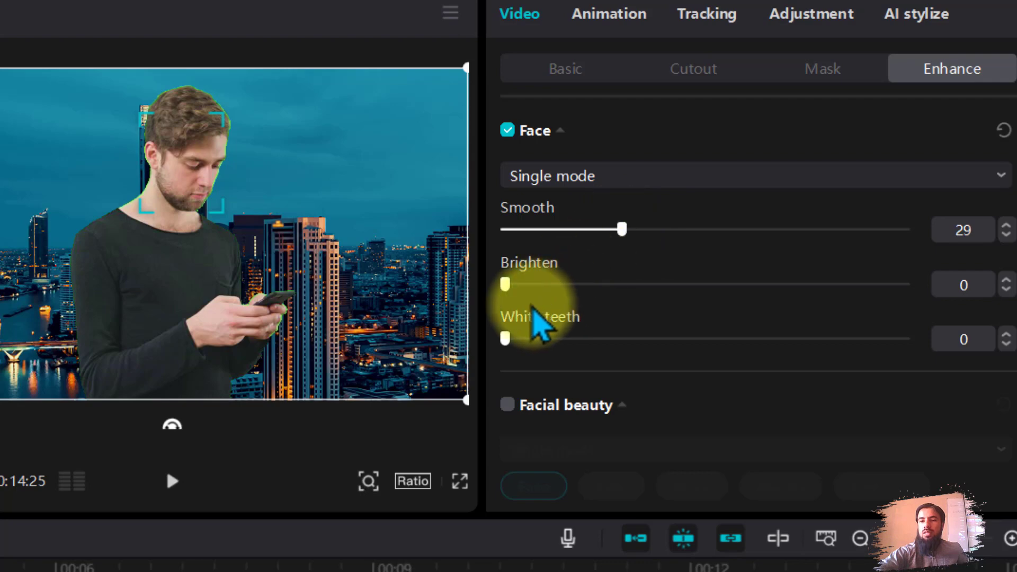
left_click_drag(505, 284, 626, 304)
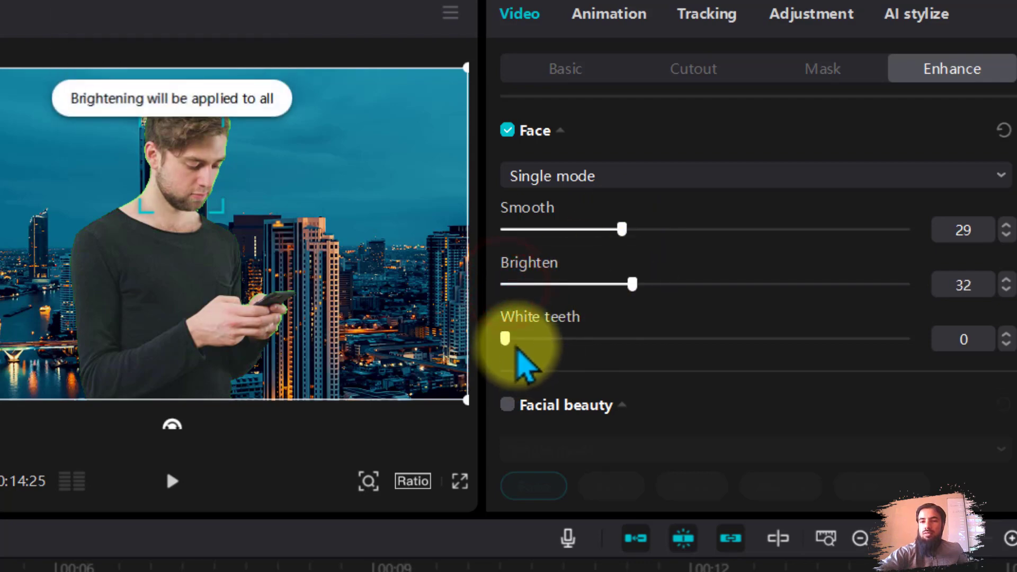
left_click_drag(506, 339, 657, 350)
scroll(657, 351, "down", 1)
scroll(651, 387, "up", 1)
scroll(614, 408, "down", 2)
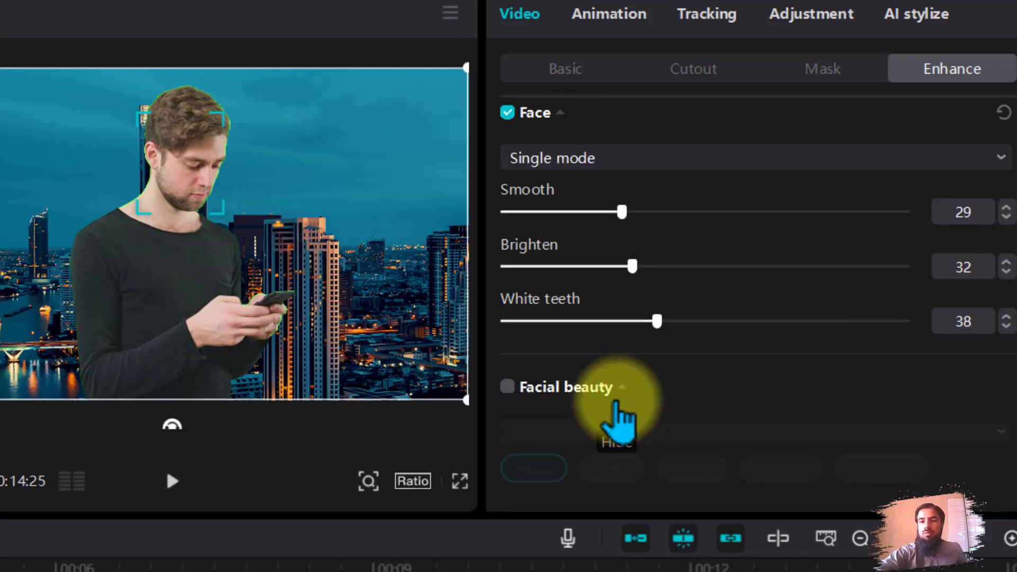
Step: Enable Facial beauty on the green screen clip and set Big Eyes to 3
left_click(505, 319)
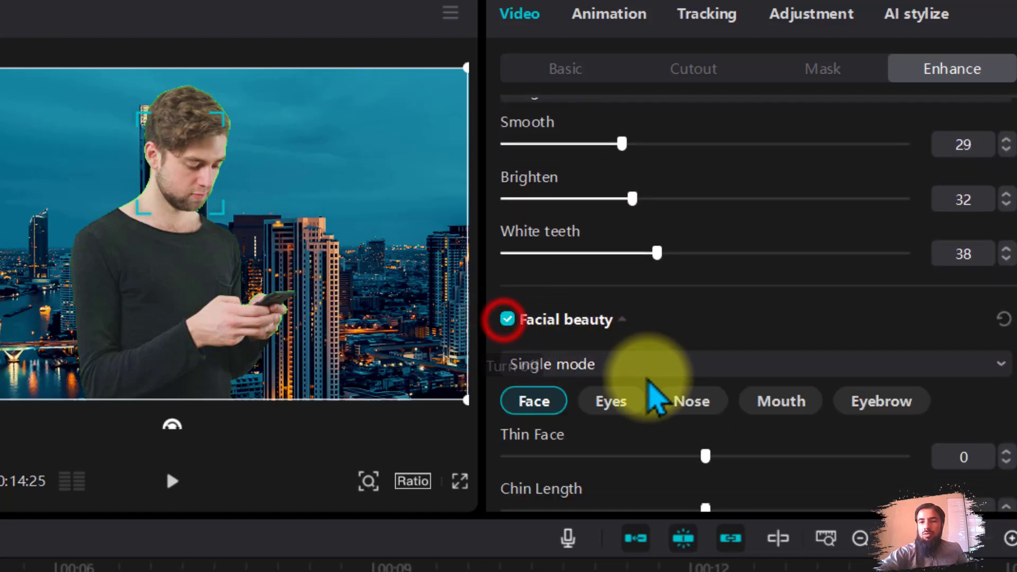
left_click(612, 401)
scroll(604, 403, "down", 5)
scroll(538, 227, "down", 3)
scroll(510, 227, "up", 7)
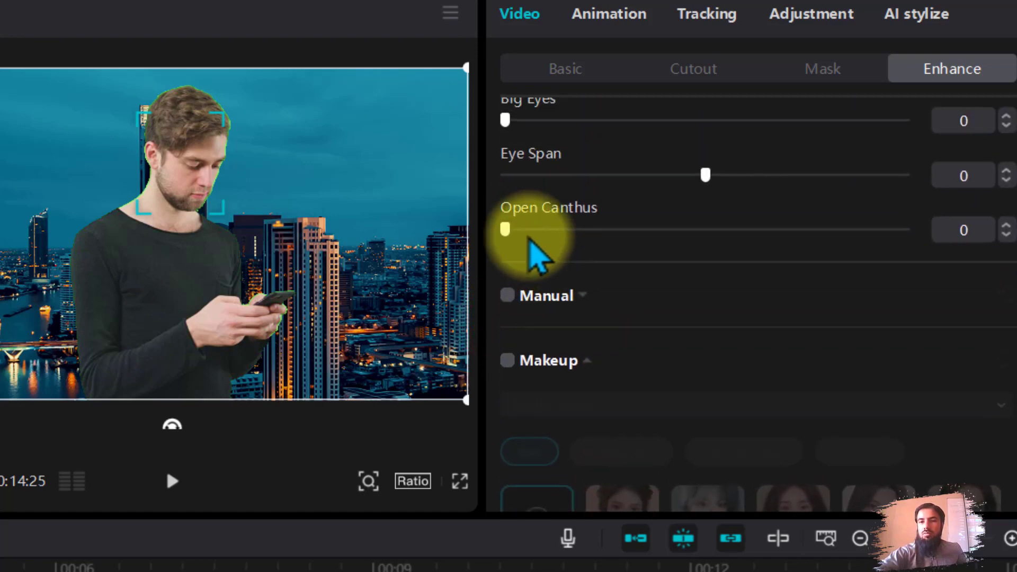
left_click_drag(504, 389, 517, 391)
scroll(609, 408, "down", 2)
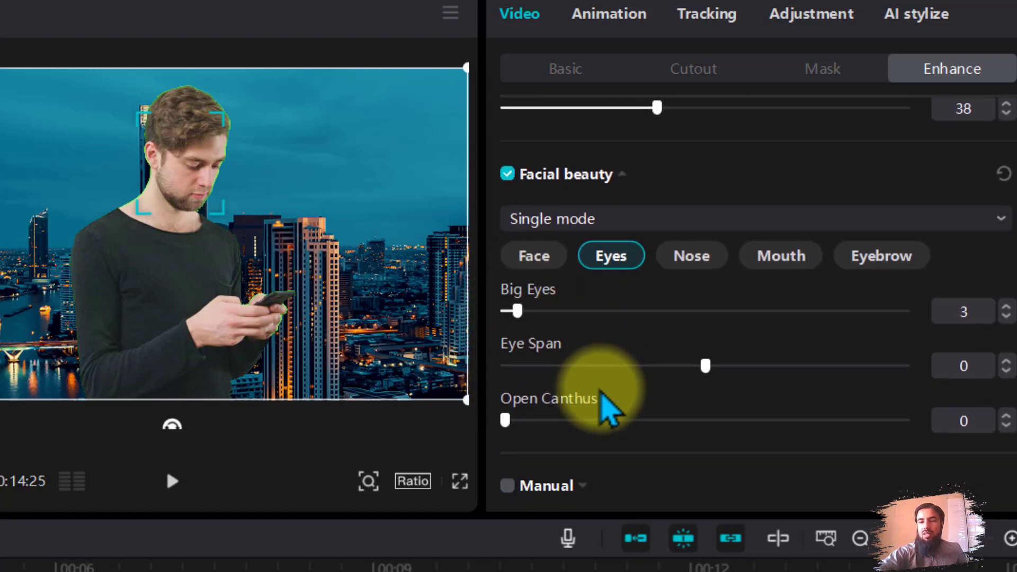
Step: Enable Makeup for the face and browse the Eye shadow, Lipstick, Eyelashes and Set presets
scroll(583, 407, "down", 7)
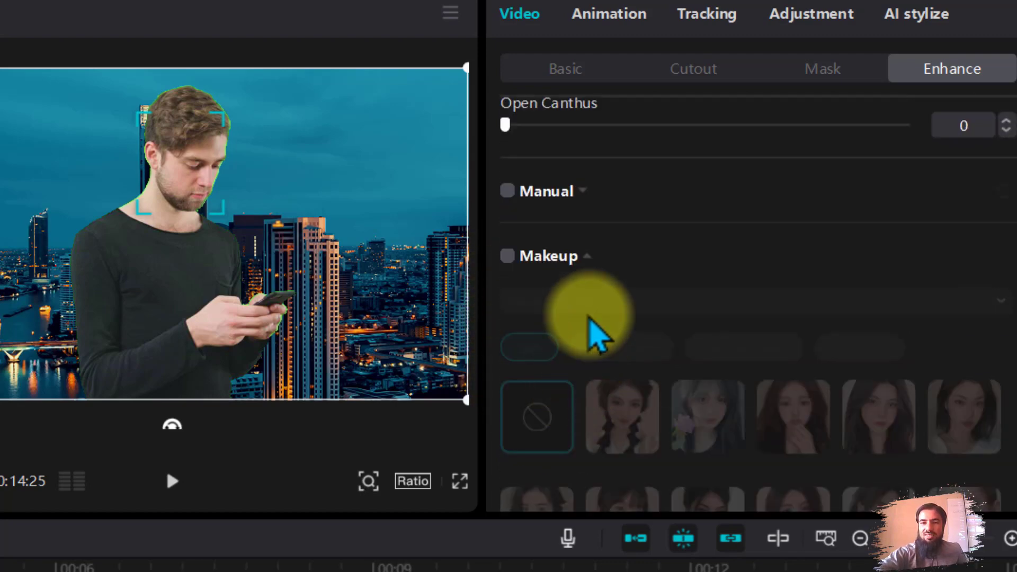
left_click(508, 194)
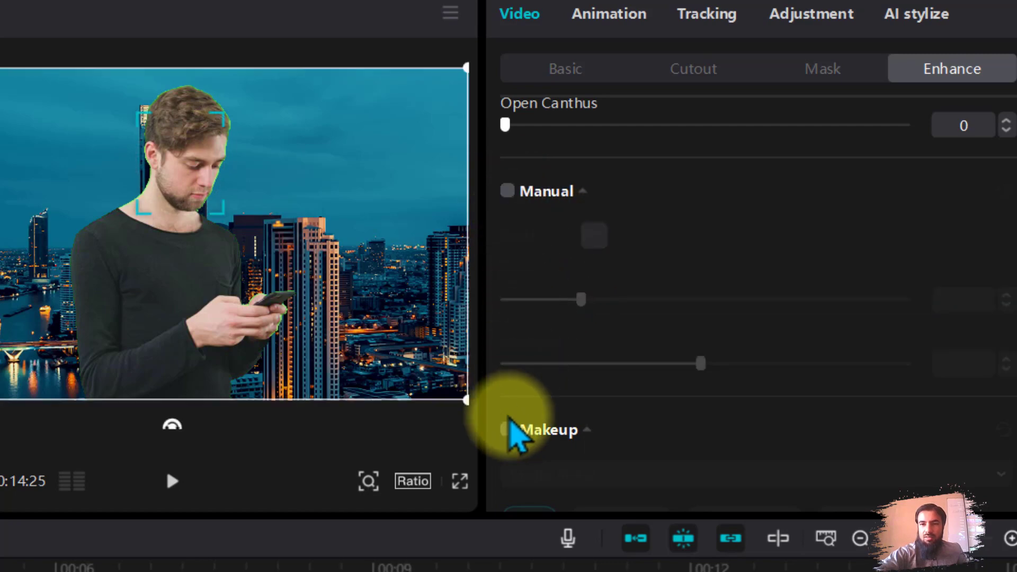
left_click(508, 429)
scroll(593, 392, "down", 5)
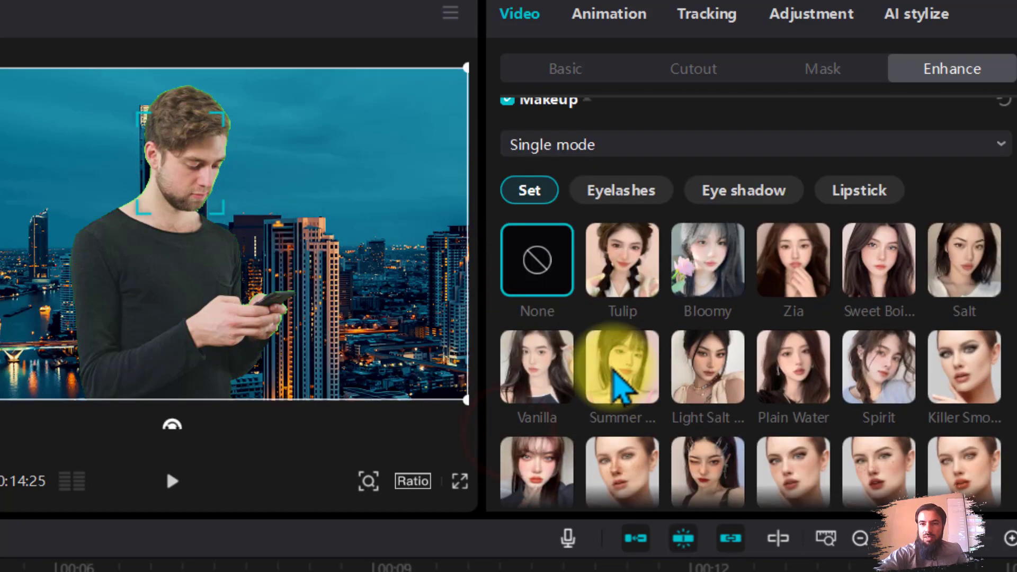
scroll(620, 389, "down", 1)
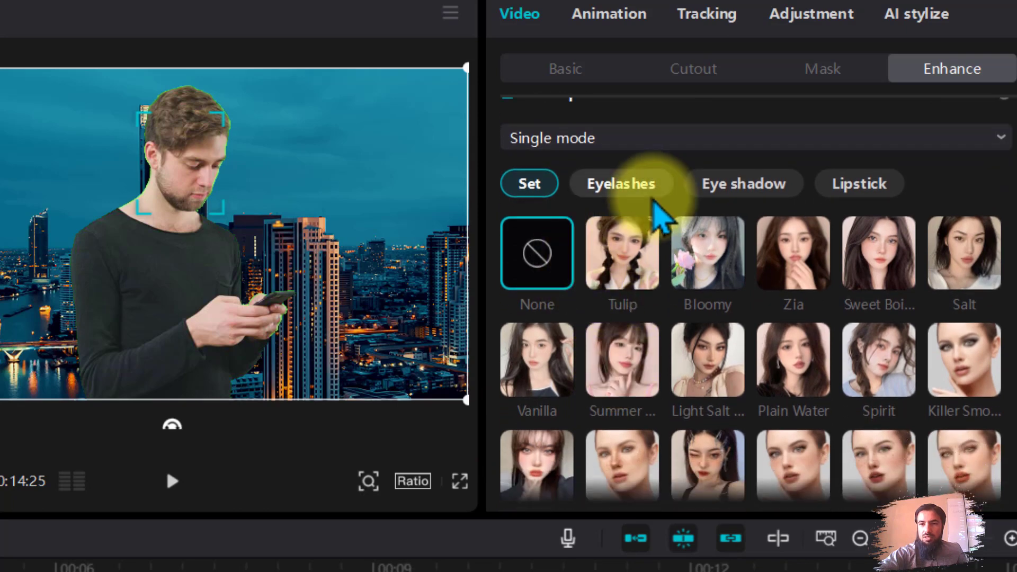
left_click(744, 192)
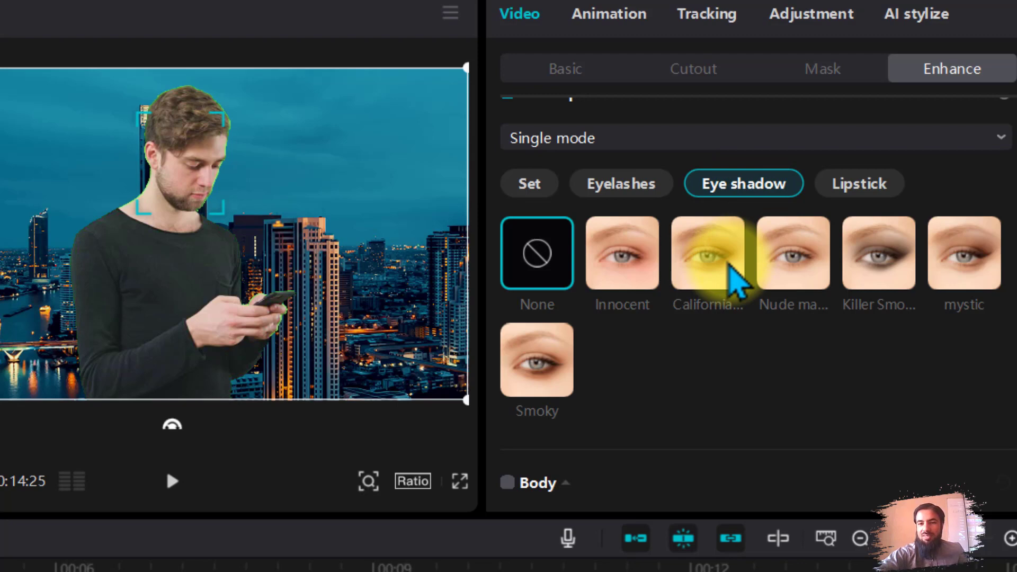
left_click(875, 186)
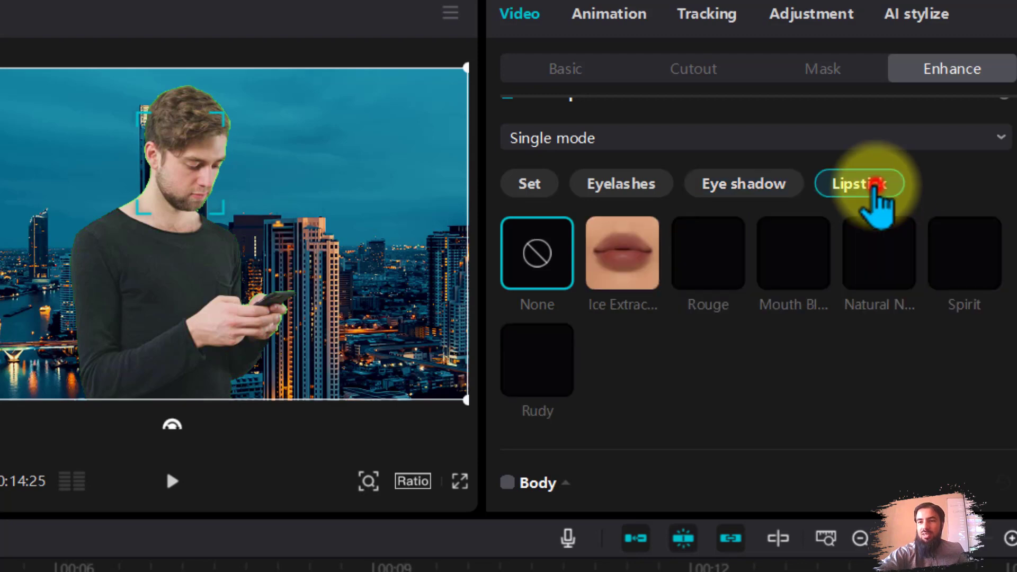
left_click(634, 191)
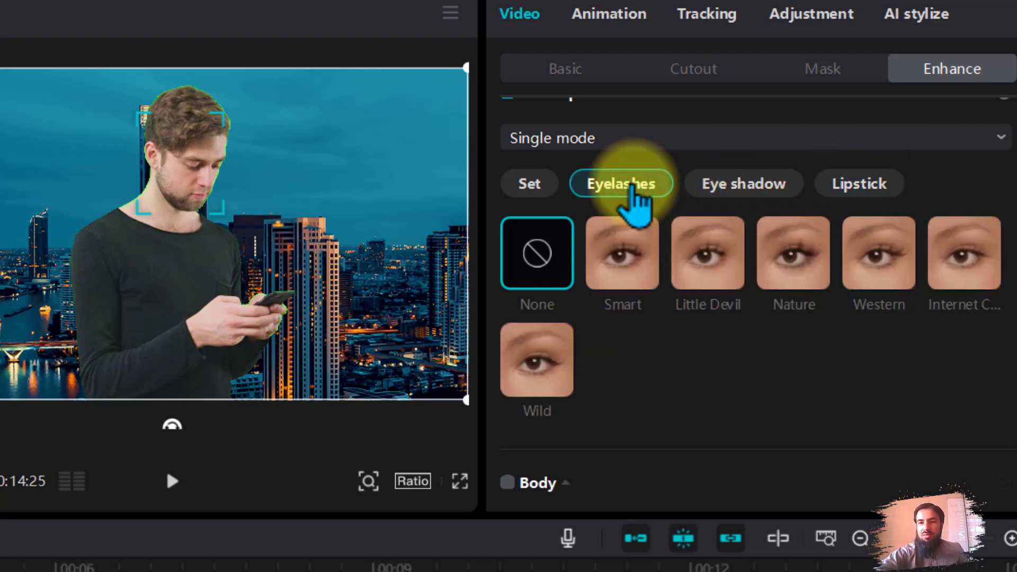
left_click(531, 185)
scroll(707, 313, "down", 2)
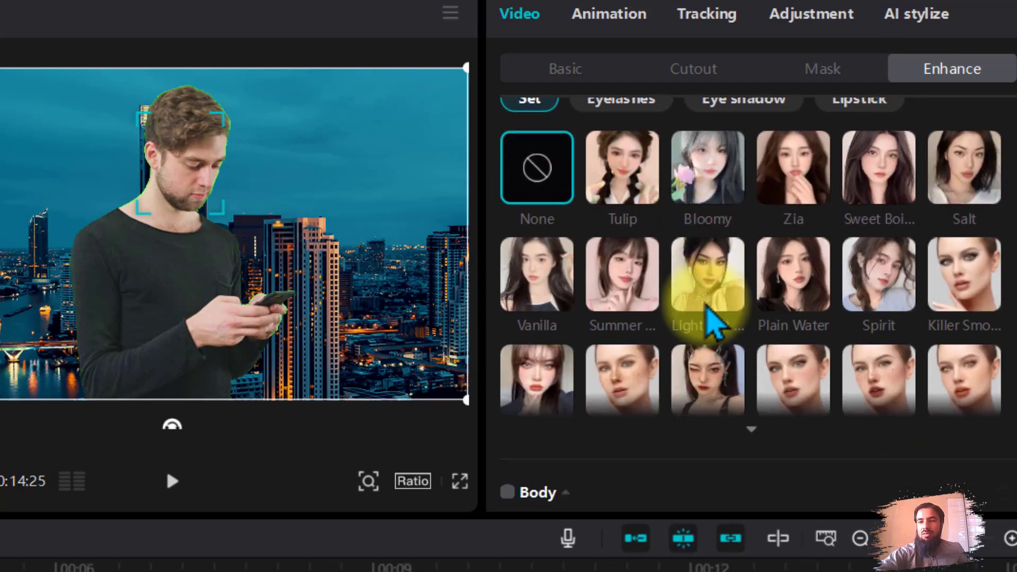
Step: Enable Body enhancement and try out the Legs and Head adjustments, returning both to 0
scroll(728, 320, "down", 7)
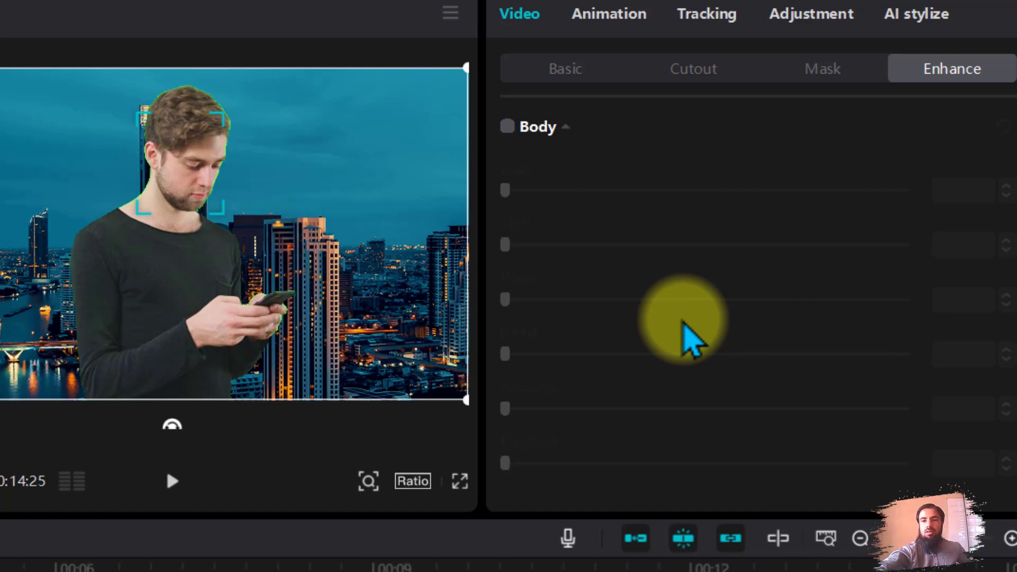
left_click(507, 126)
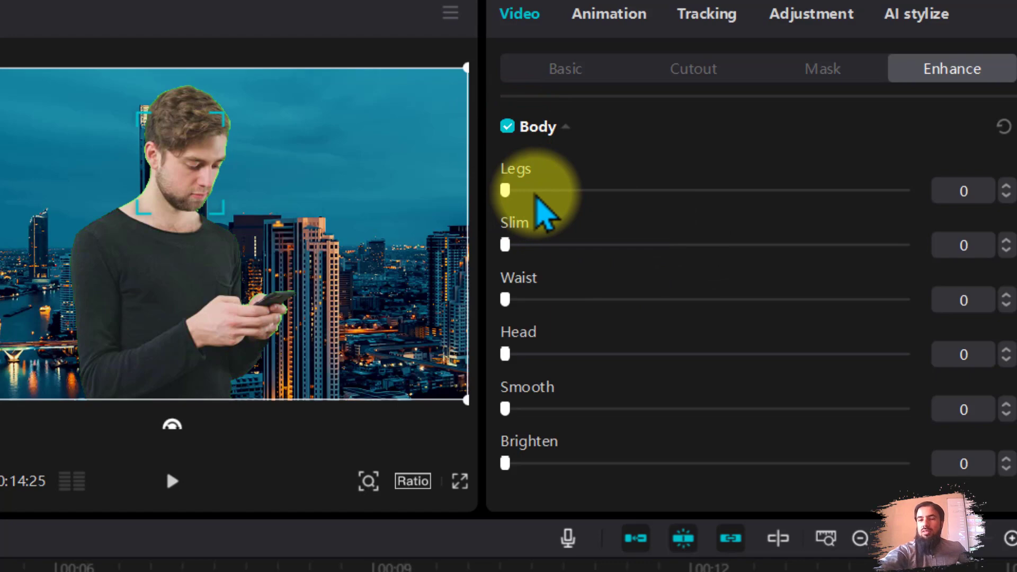
left_click_drag(505, 191, 411, 197)
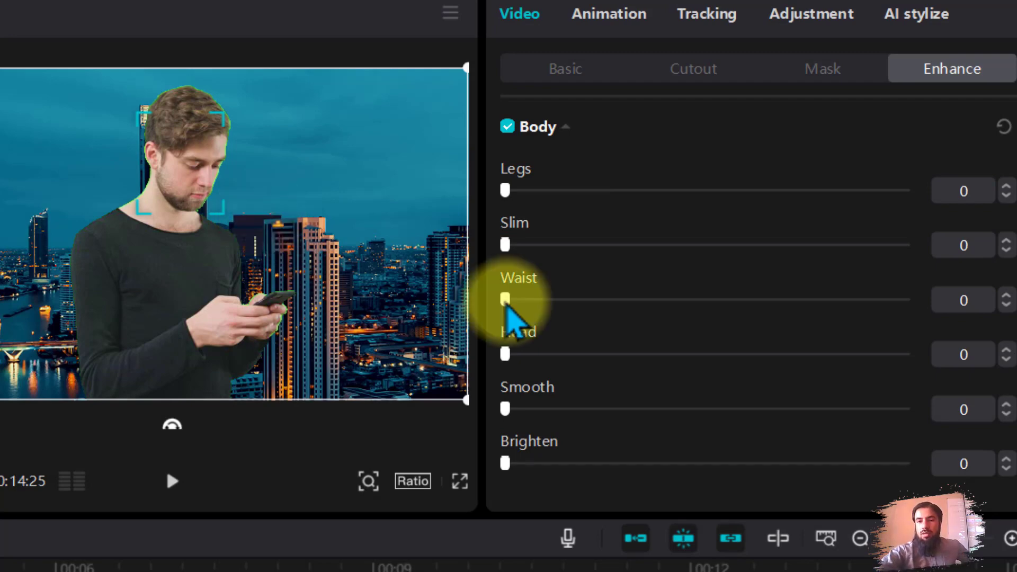
left_click(505, 353)
left_click_drag(510, 355, 323, 368)
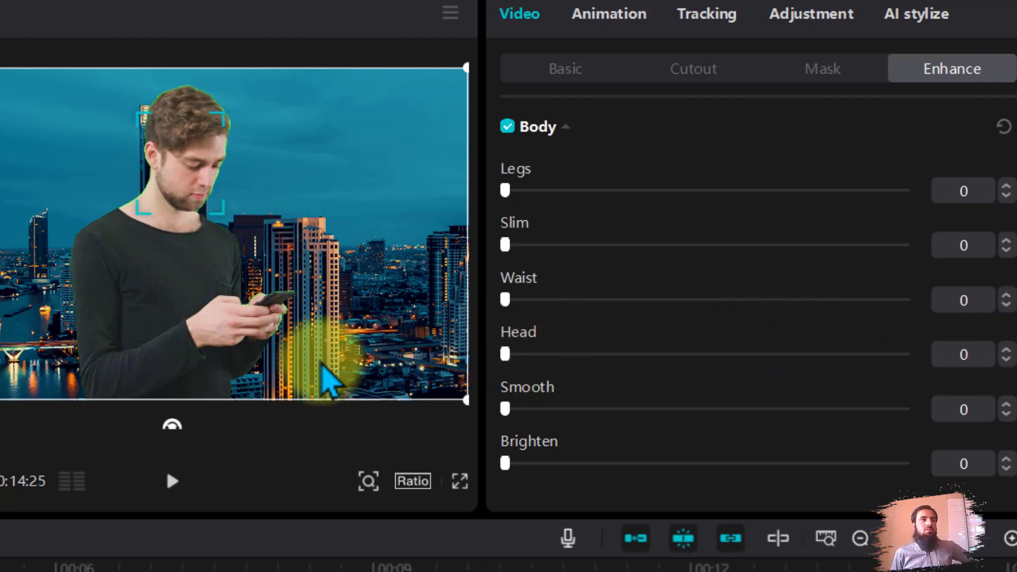
scroll(657, 271, "down", 10)
scroll(881, 233, "up", 3)
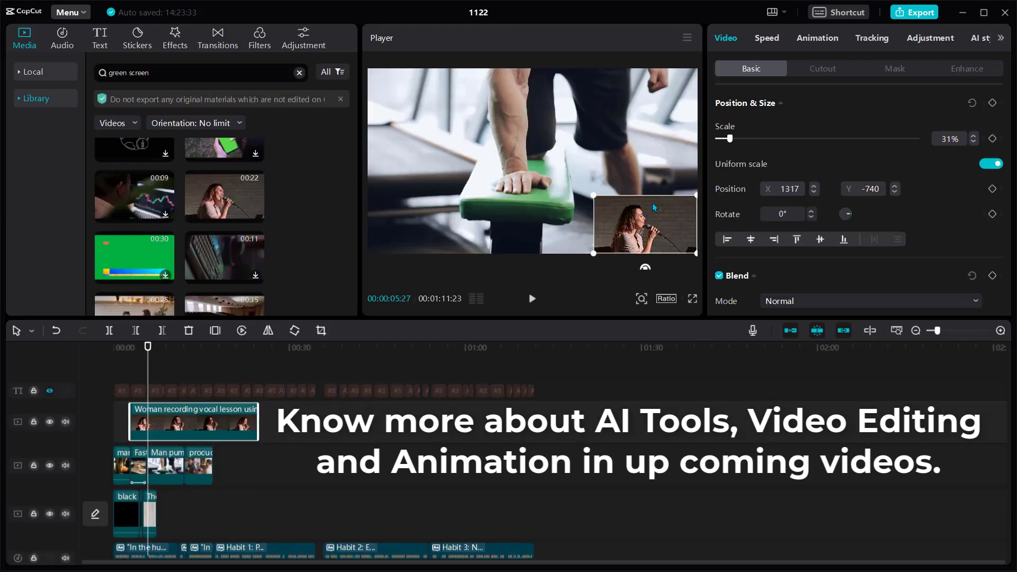
Step: Apply a Circle mask to the woman recording vocals clip with mask X -206 and width 989, and move the clip to X 1706
left_click(900, 71)
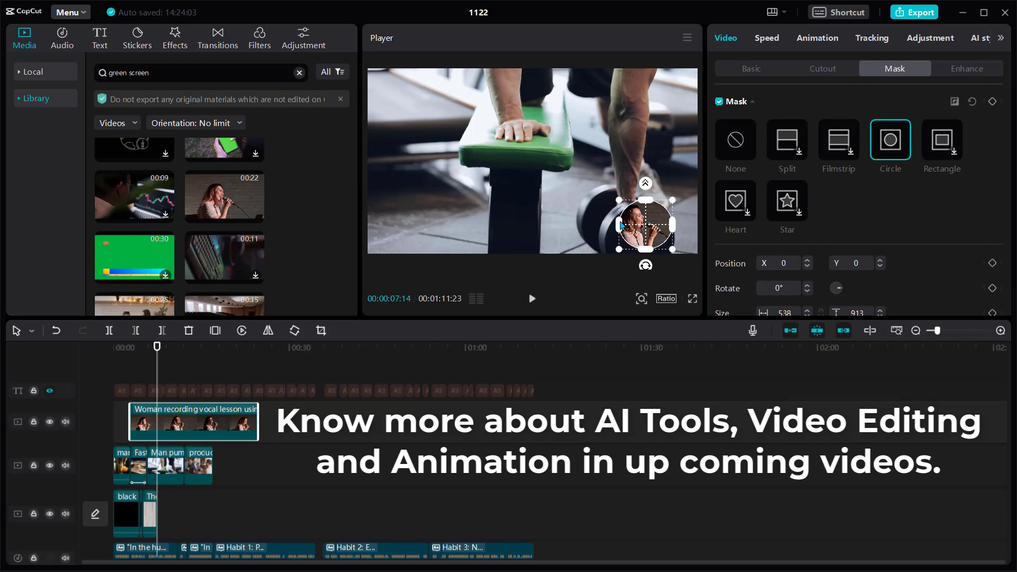
left_click(147, 347)
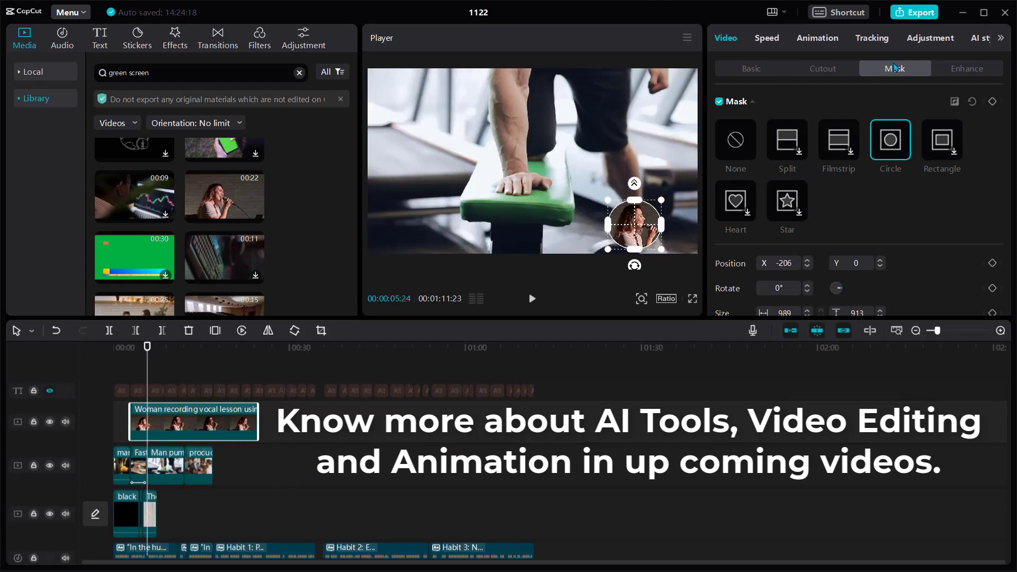
left_click(751, 69)
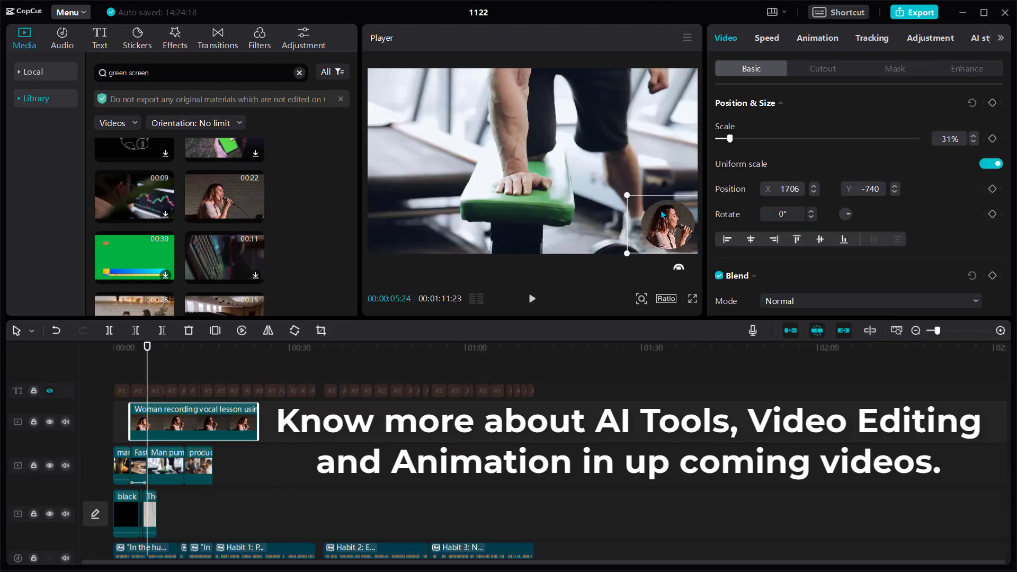